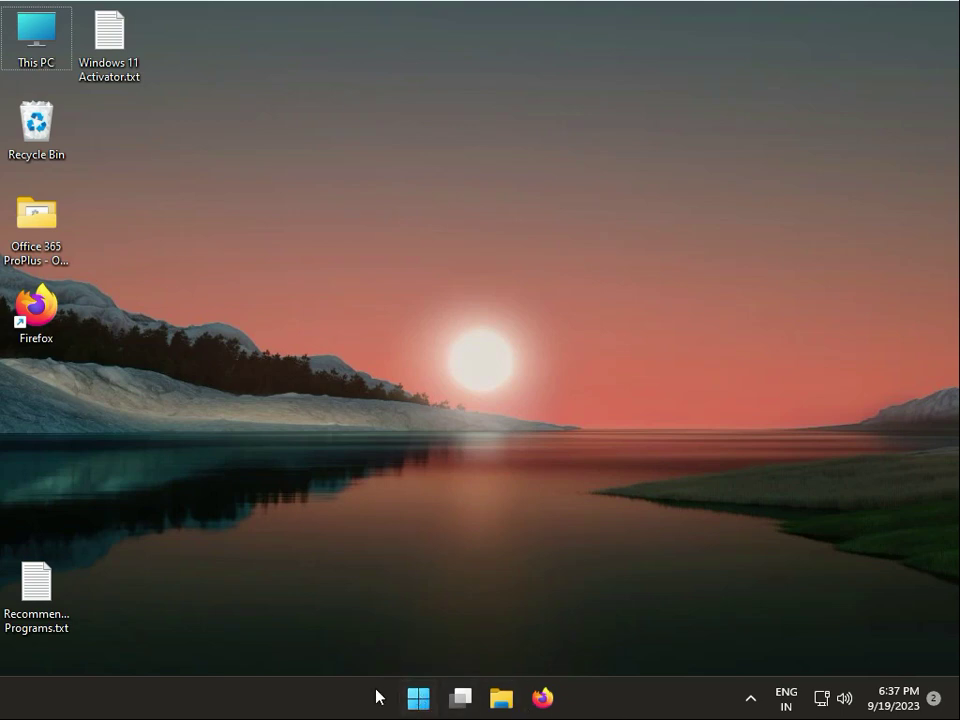
Step: Open the Start menu from the taskbar to show the pinned apps
click(410, 698)
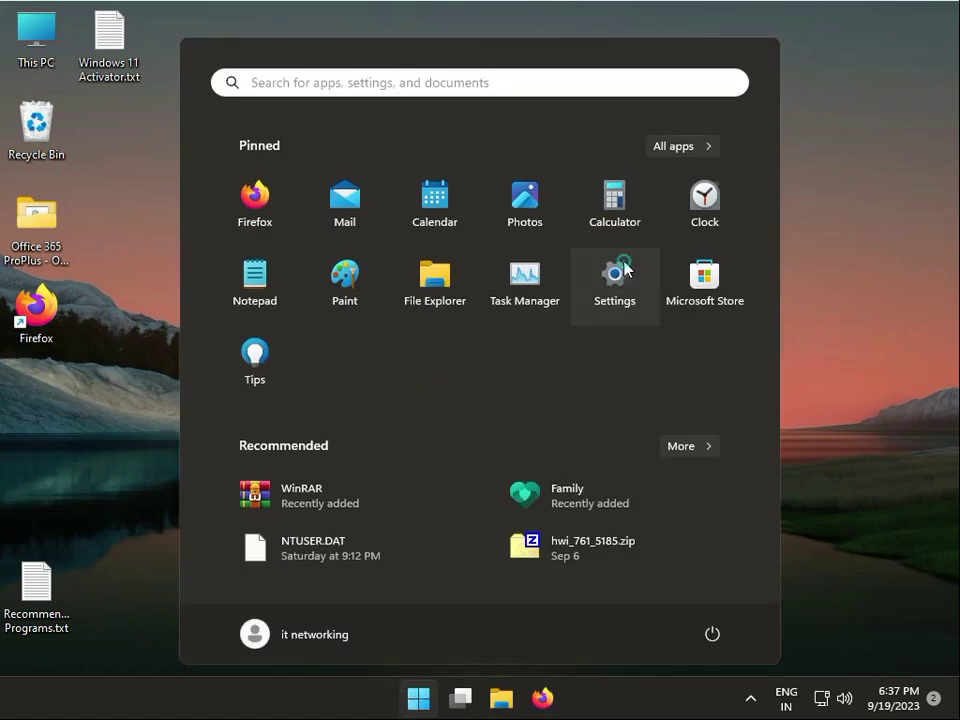
Step: In Settings, go to Network & internet's advanced network settings and expand the Ethernet adapter
click(616, 273)
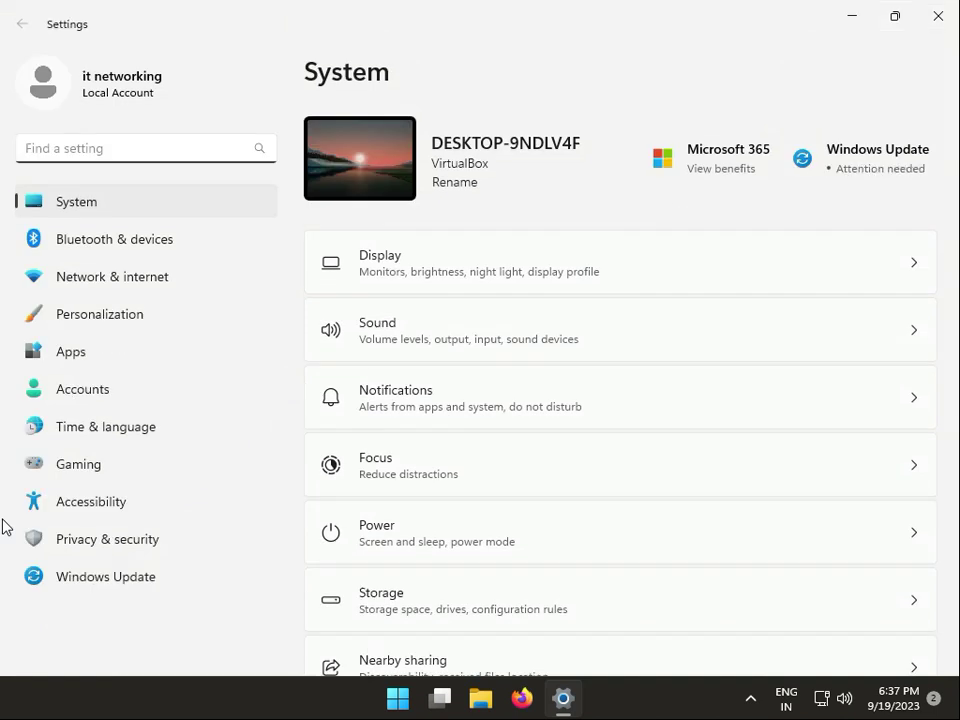
click(160, 274)
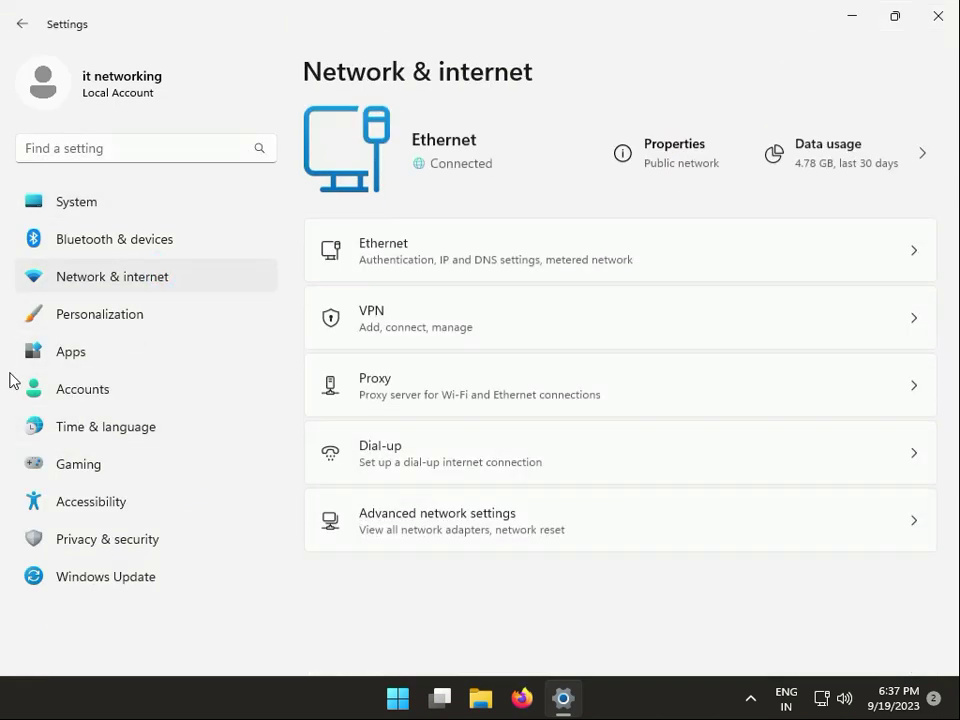
click(463, 518)
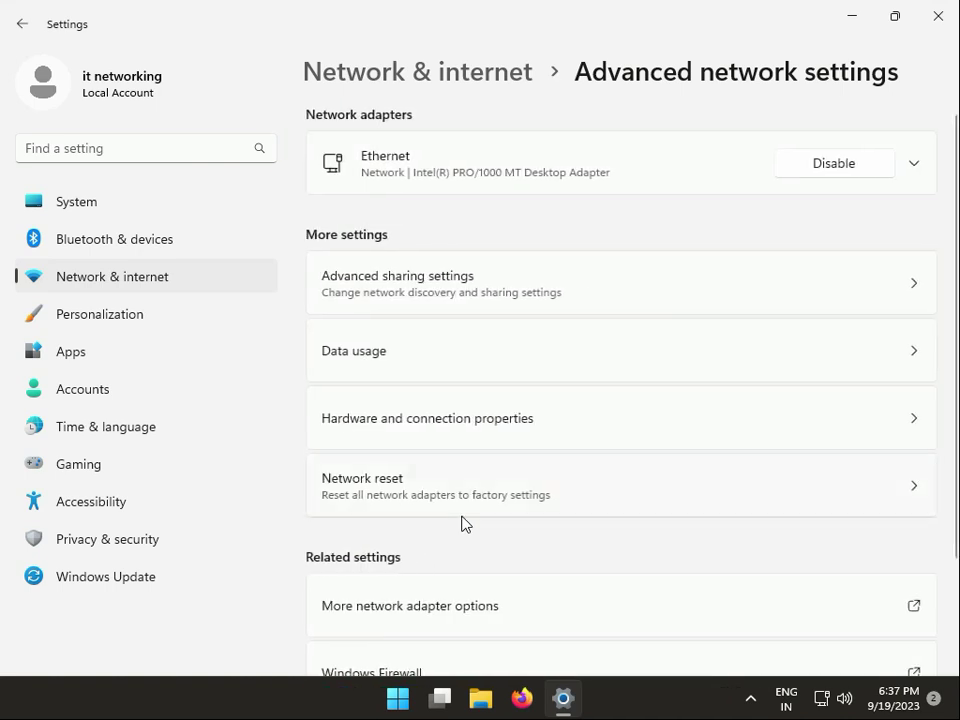
click(486, 174)
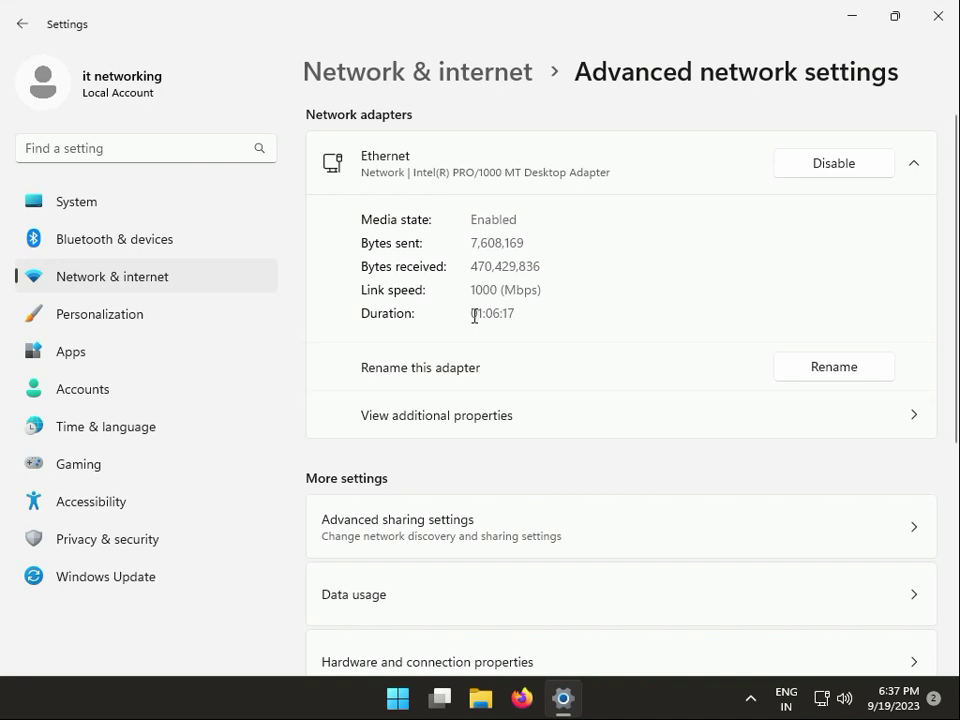
Step: Highlight the Ethernet connection Duration value (about 01:06), then close Settings
double_click(474, 313)
double_click(512, 314)
double_click(471, 315)
click(936, 26)
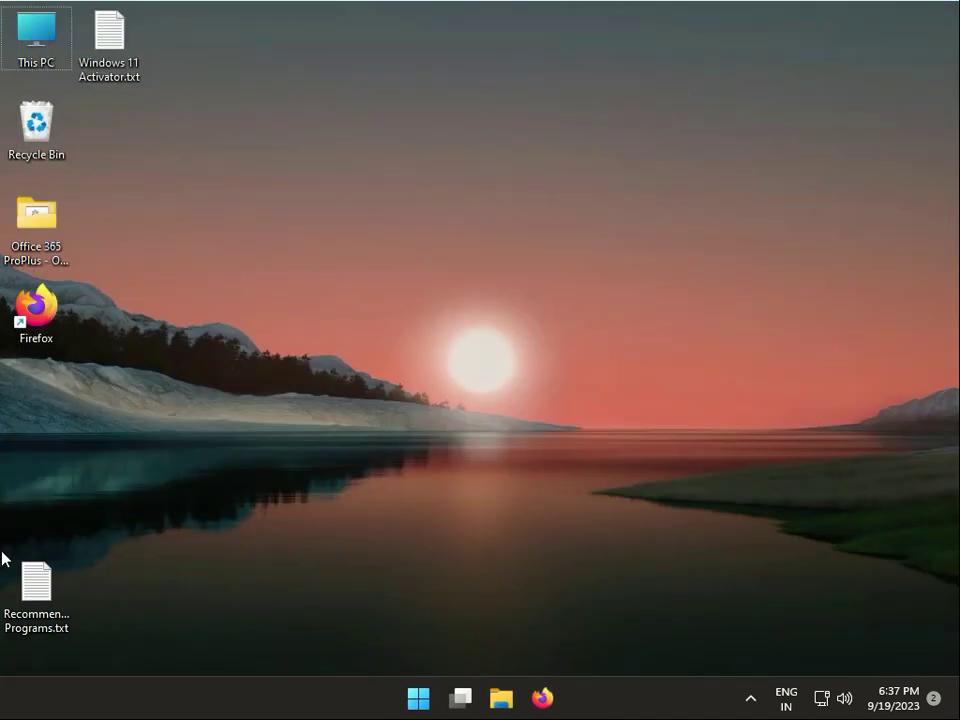
right_click(417, 697)
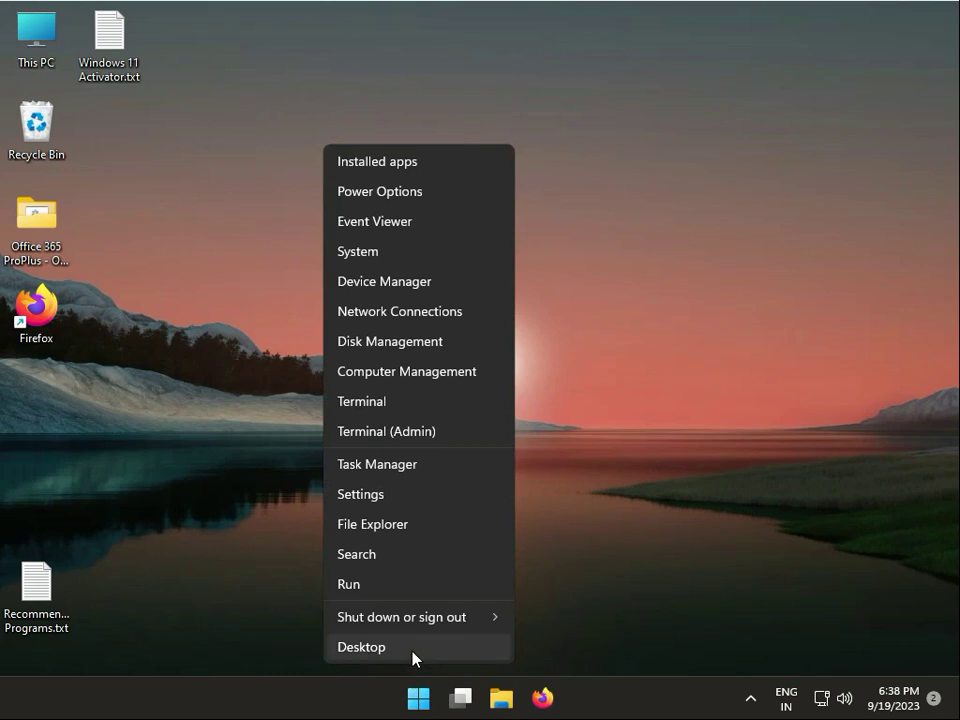
click(393, 465)
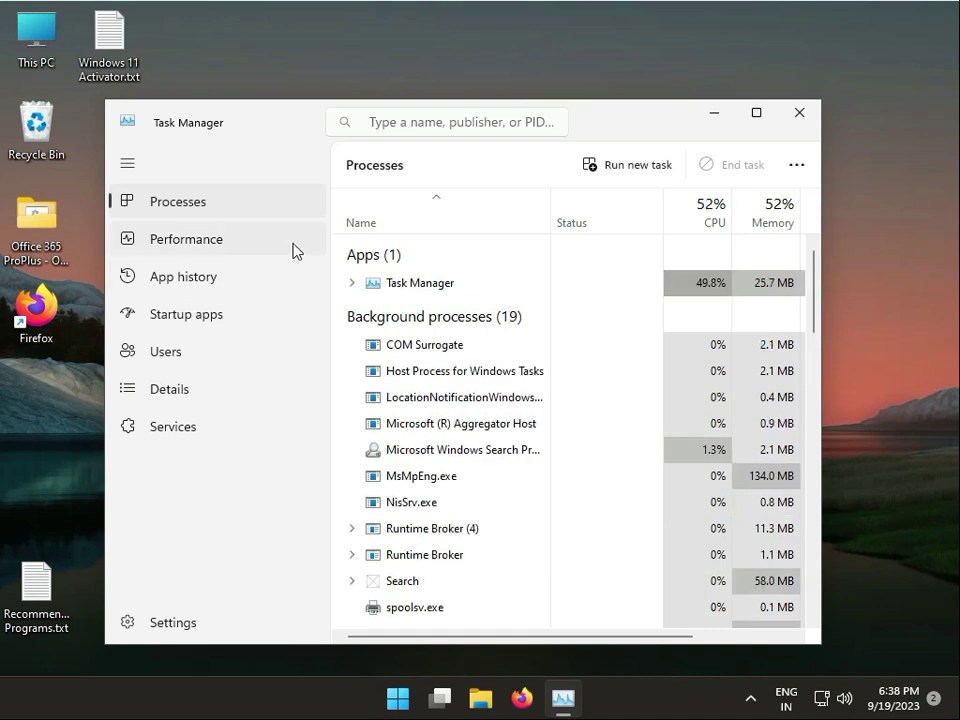
click(190, 250)
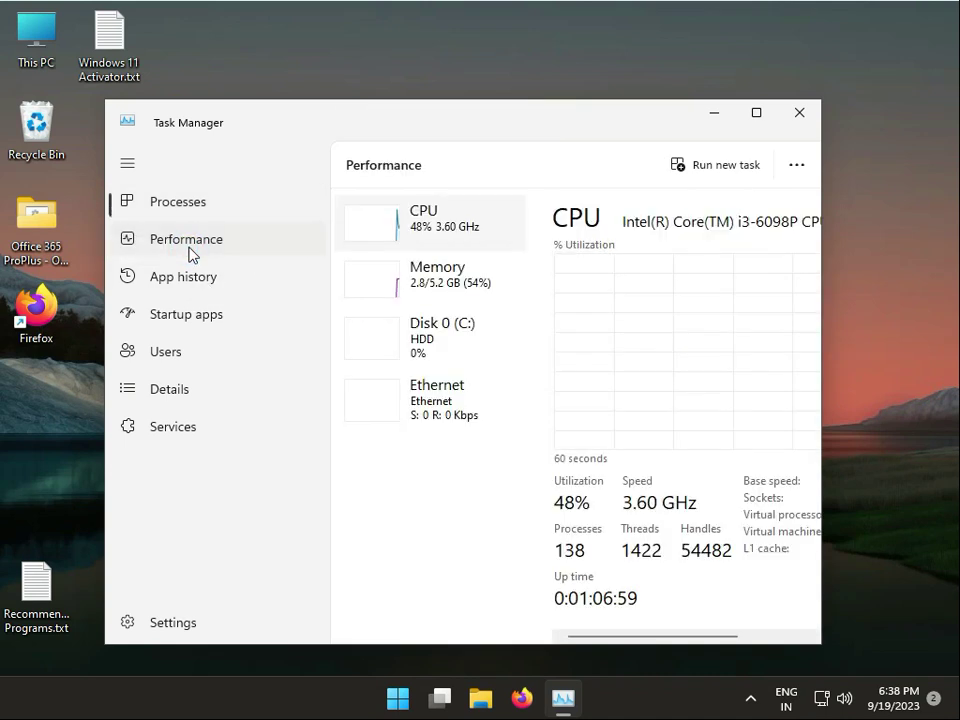
click(626, 599)
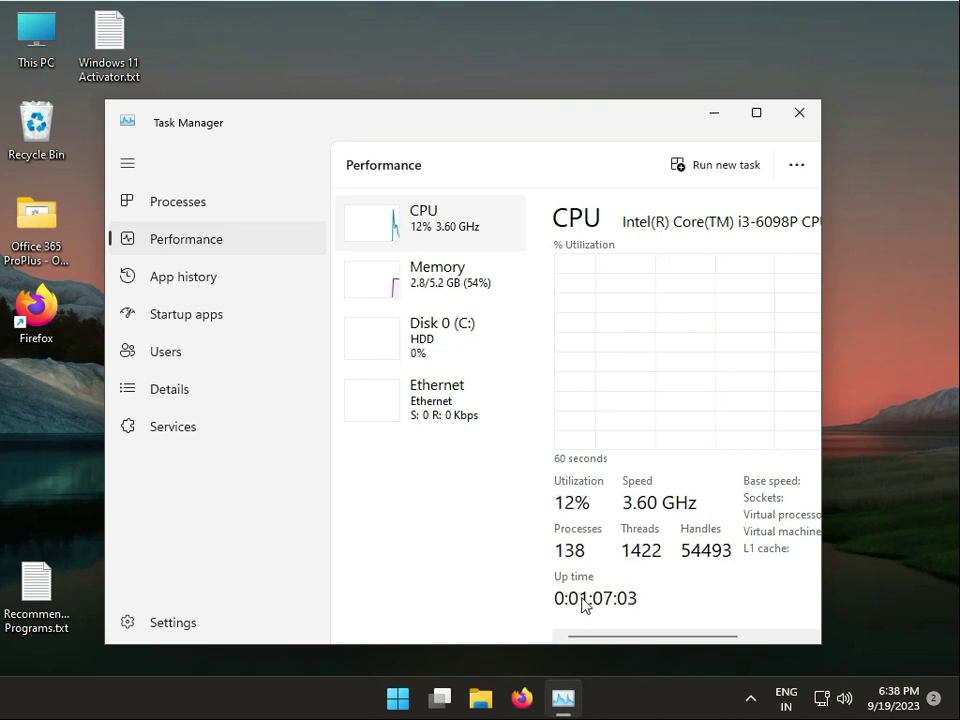
click(596, 598)
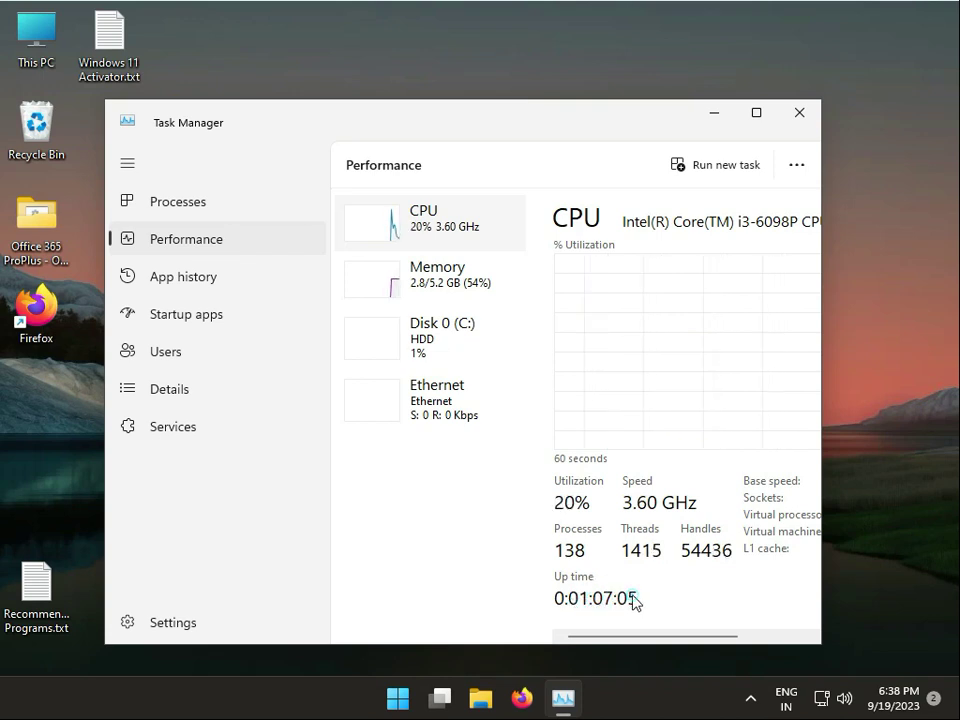
double_click(632, 598)
double_click(573, 97)
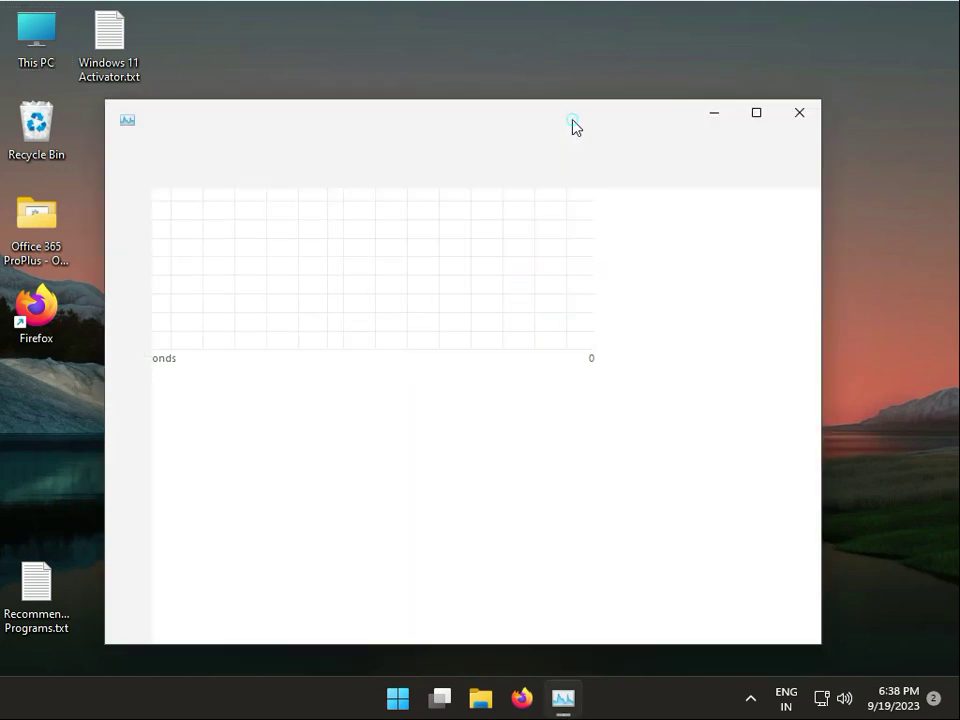
click(798, 112)
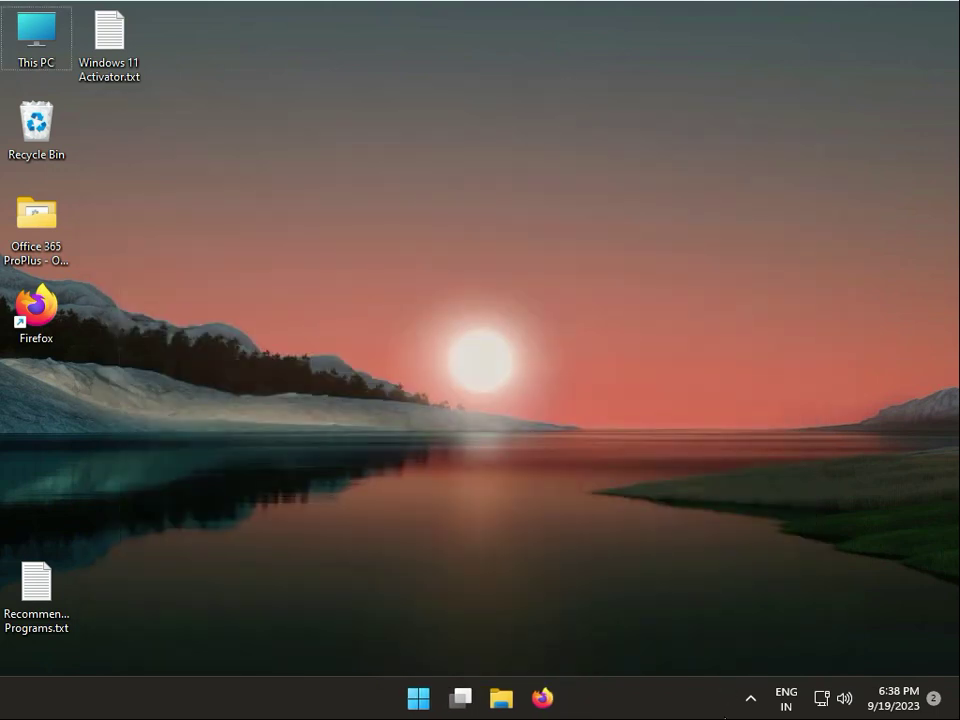
Step: Search Start for 'con' and launch Control Panel
click(418, 700)
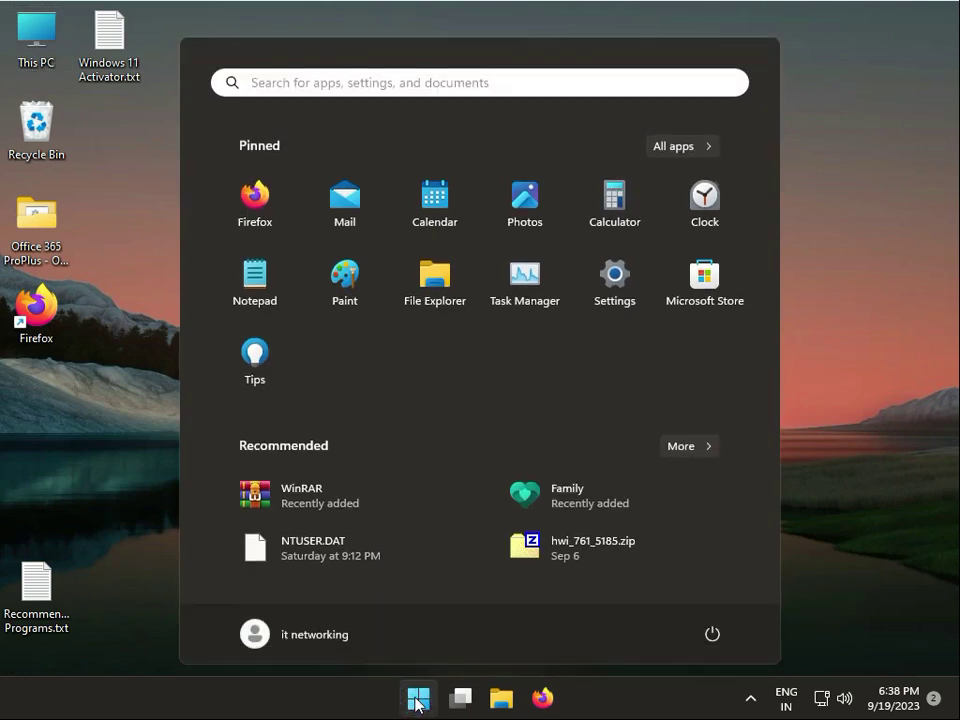
text(con)
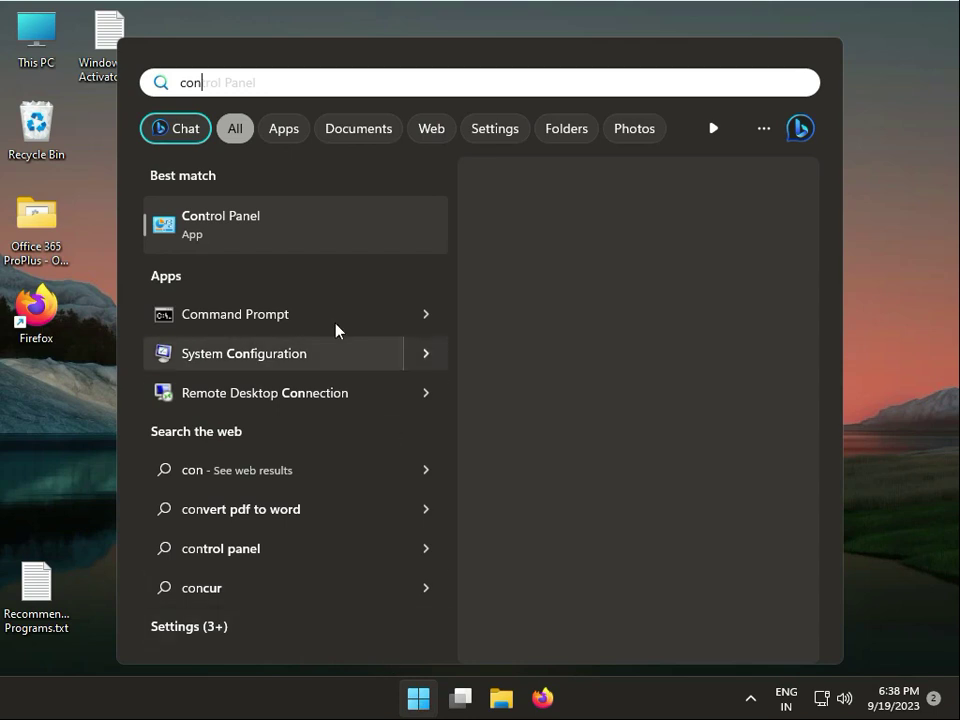
click(255, 222)
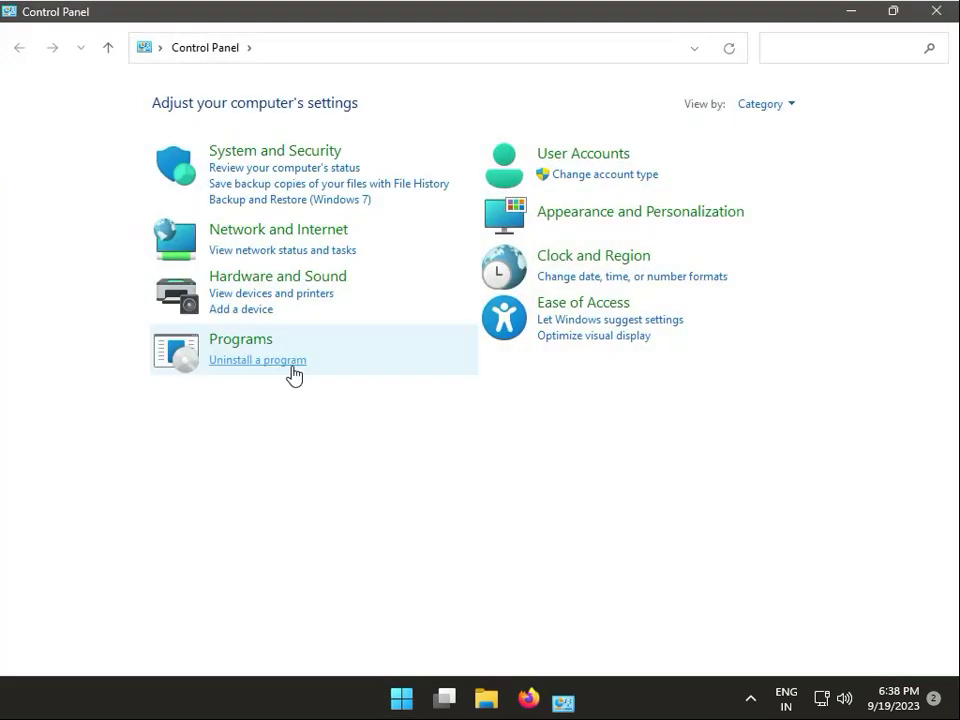
Step: Read the Ethernet Status duration (about 01:07:27) via Network and Sharing Center, then close both windows
click(294, 234)
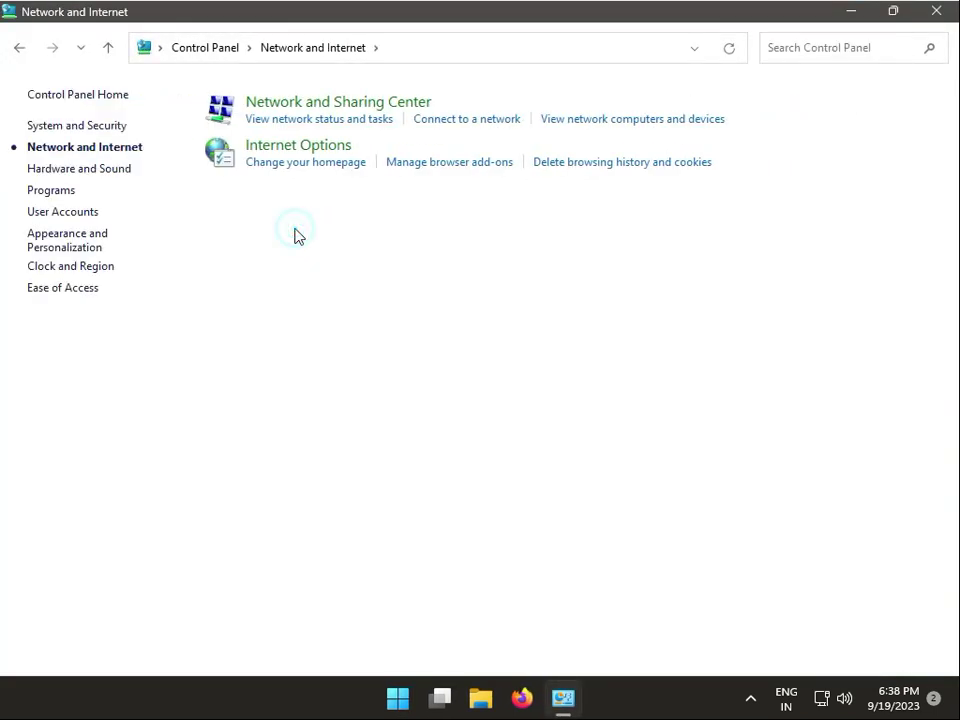
click(294, 103)
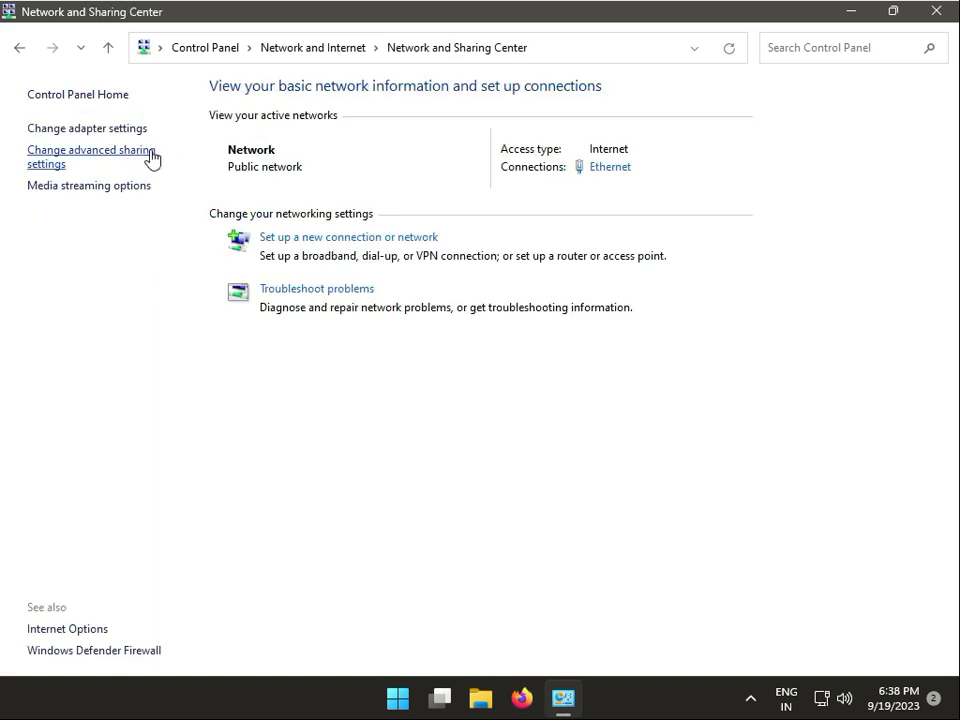
click(608, 170)
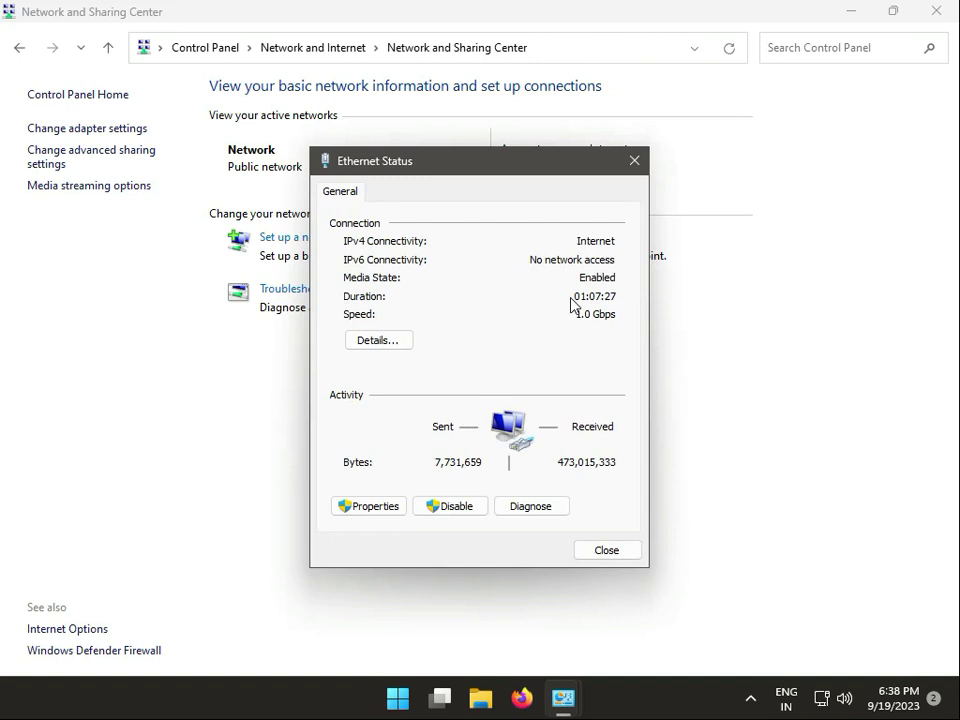
click(570, 302)
click(631, 160)
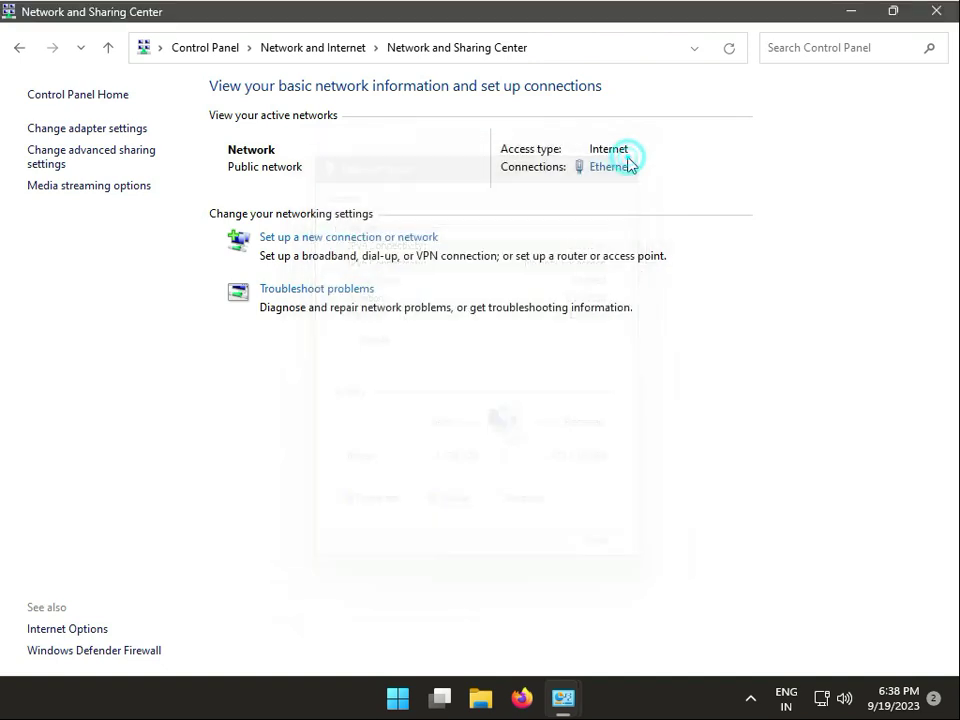
click(934, 11)
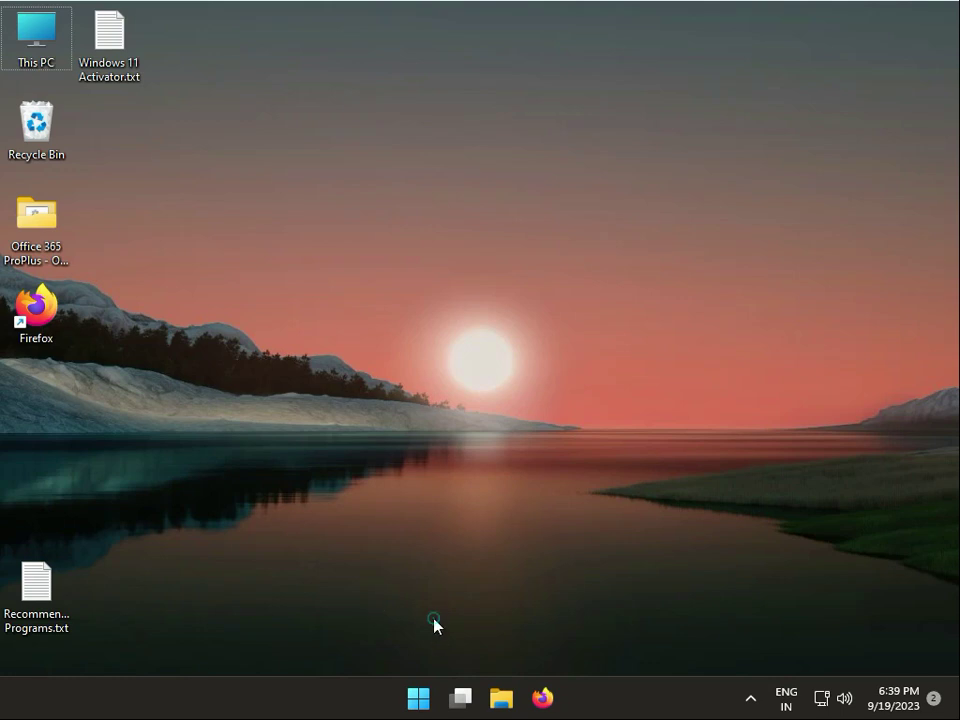
Step: Type cmd into the Run box, then dismiss it without running anything
key(super+r)
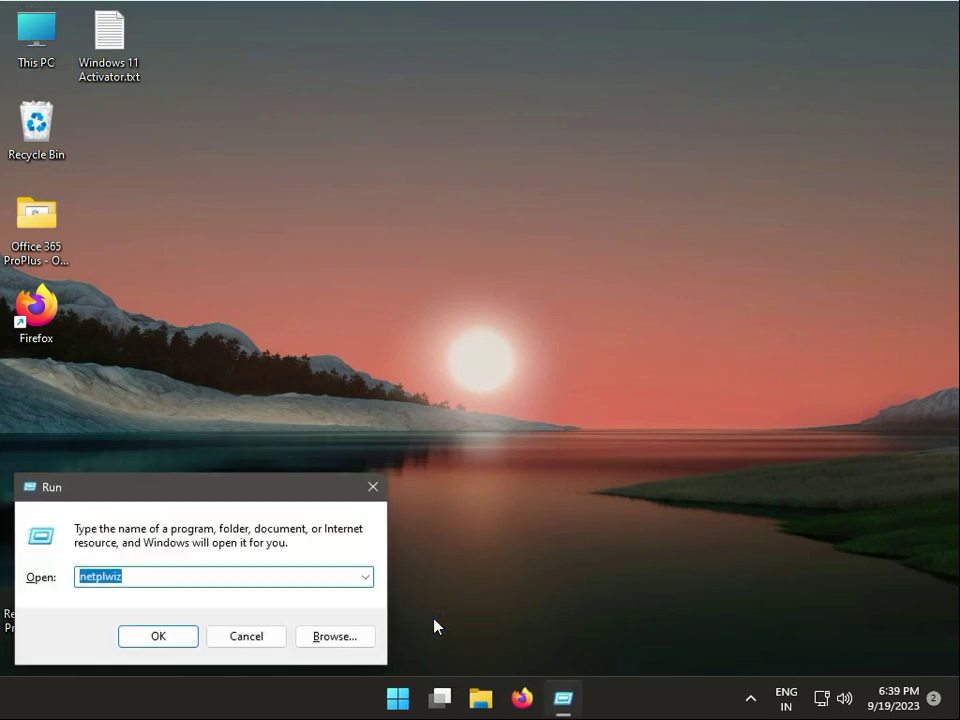
text(cmd)
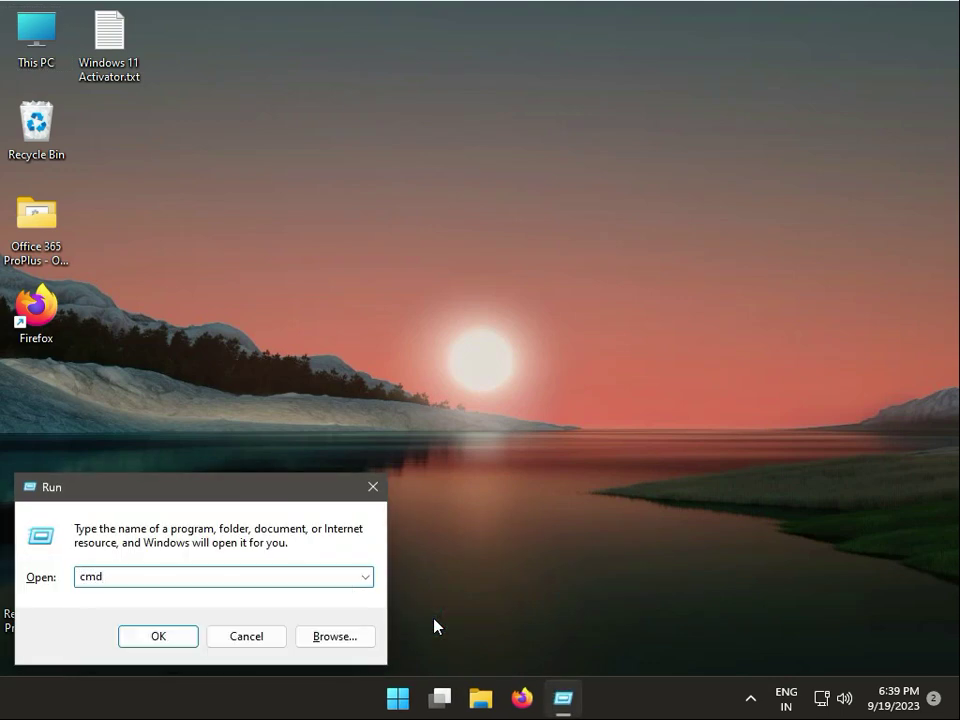
click(373, 487)
Step: Search Start for cmd and run Command Prompt as administrator, approving the UAC prompt
click(417, 708)
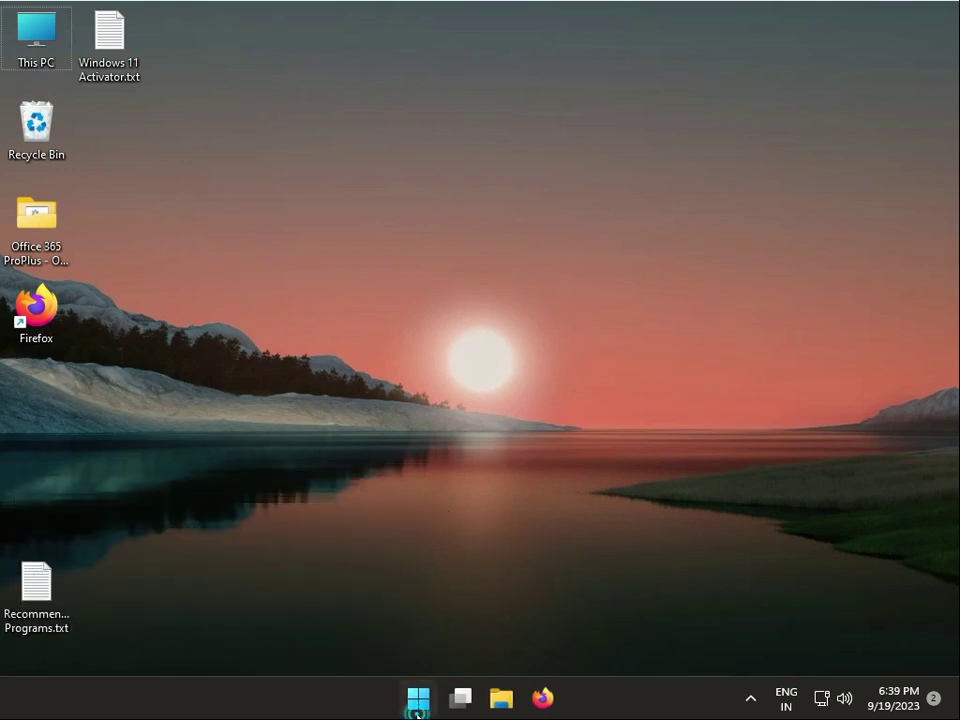
text(cmd)
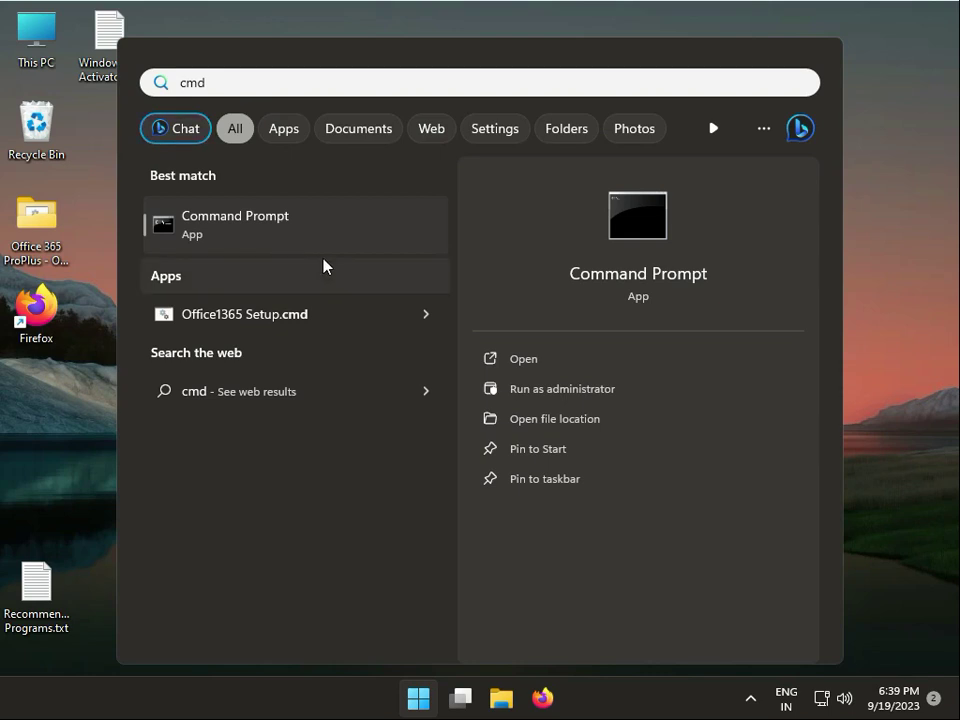
right_click(328, 250)
click(340, 253)
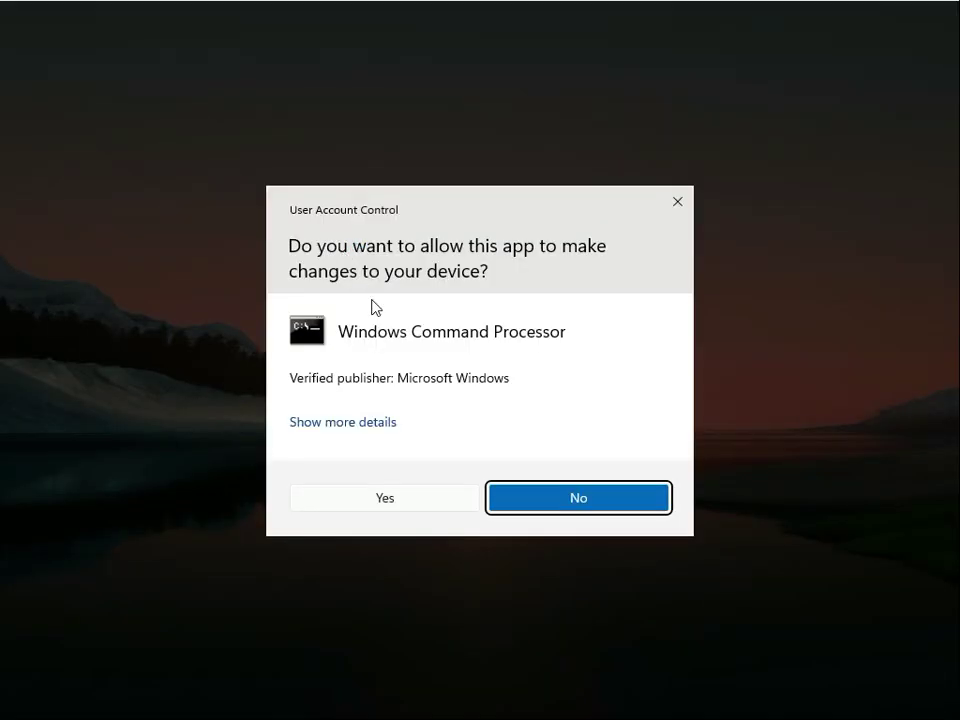
click(422, 506)
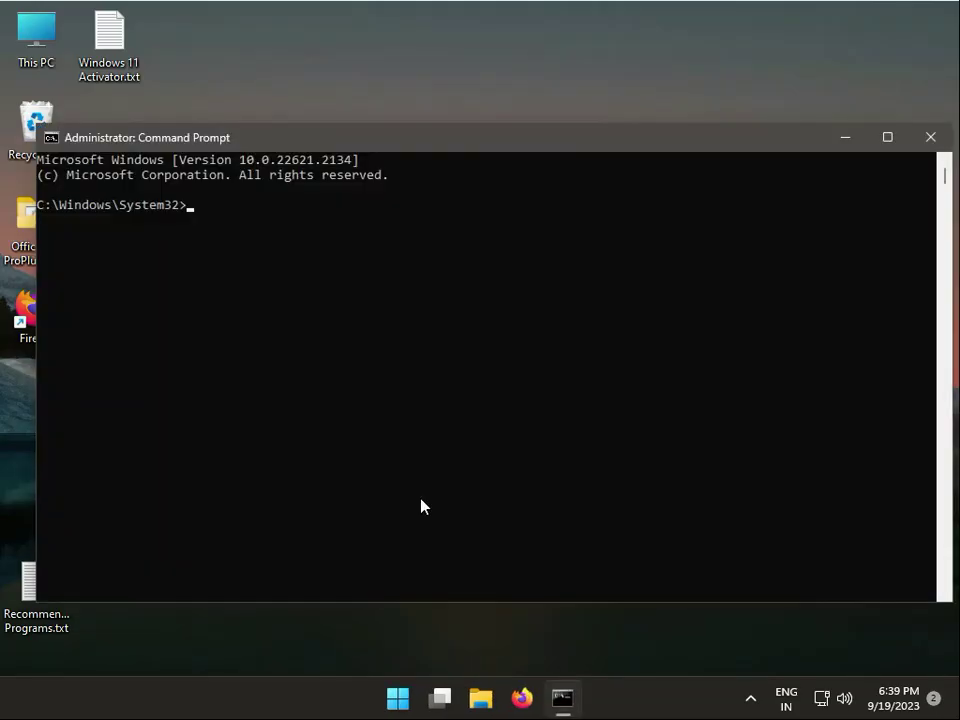
Step: Run systeminfo | find "system boot time" three times, then close Command Prompt
text(systeminfo | find)
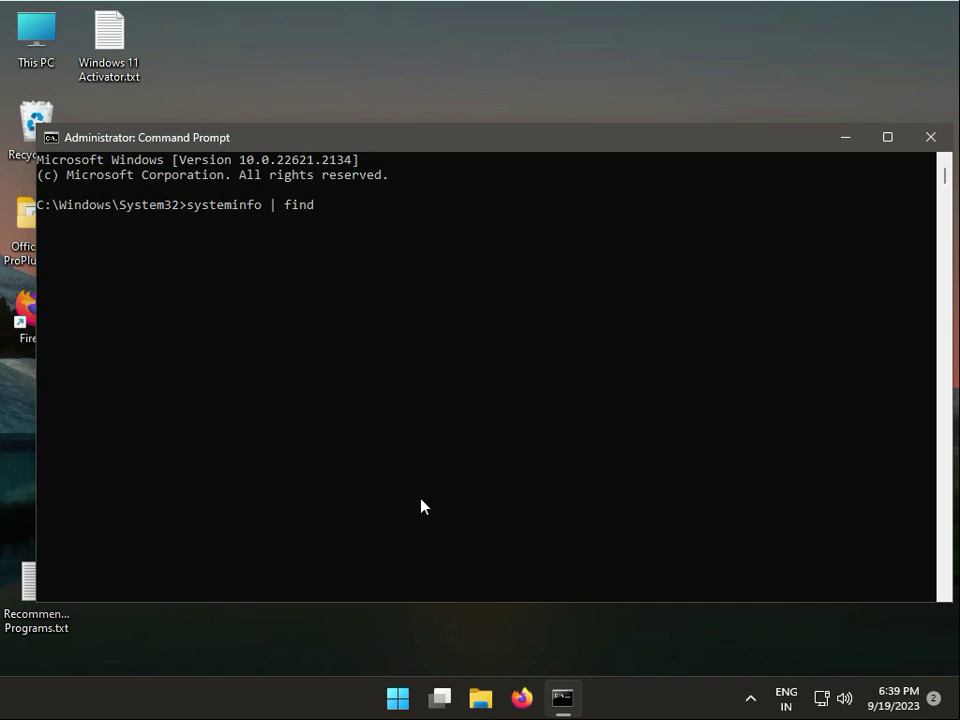
text( "system boot time)
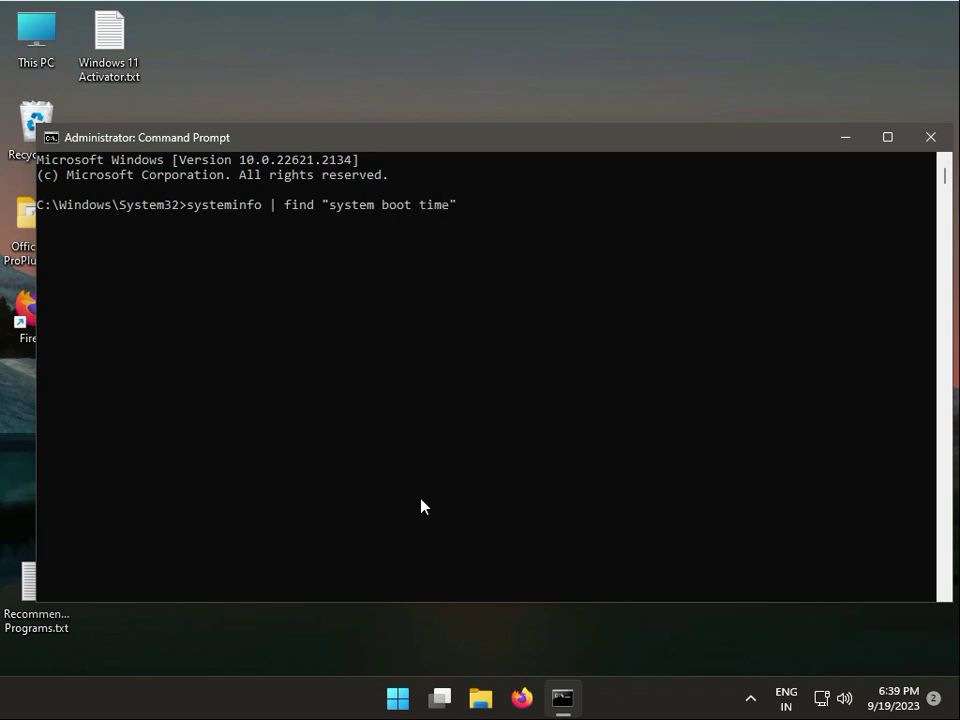
text(")
key(Return)
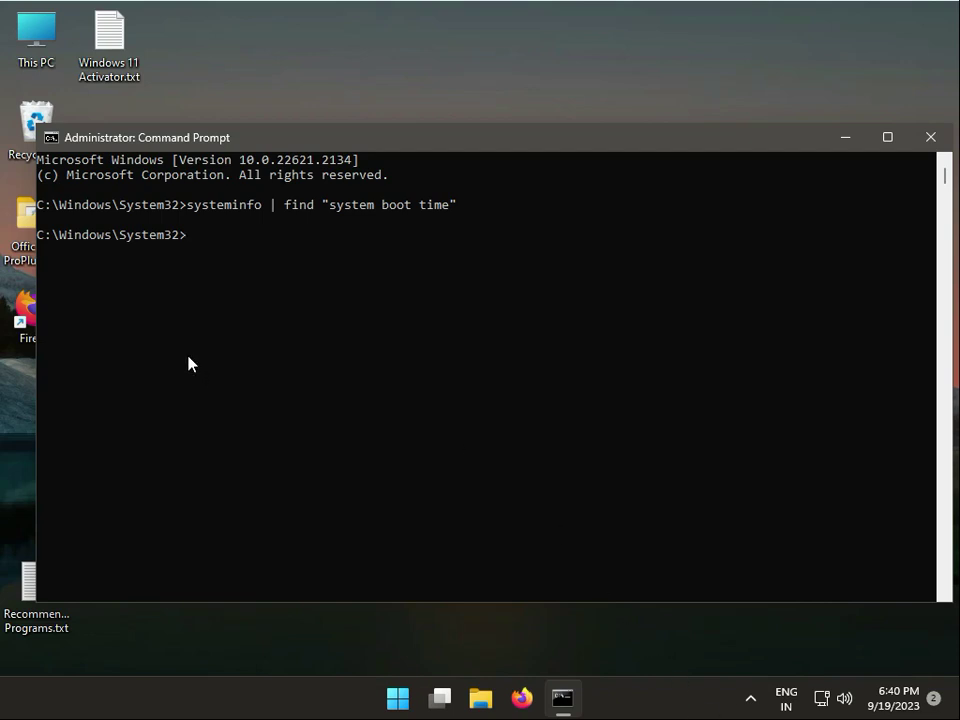
key(Up)
key(Return)
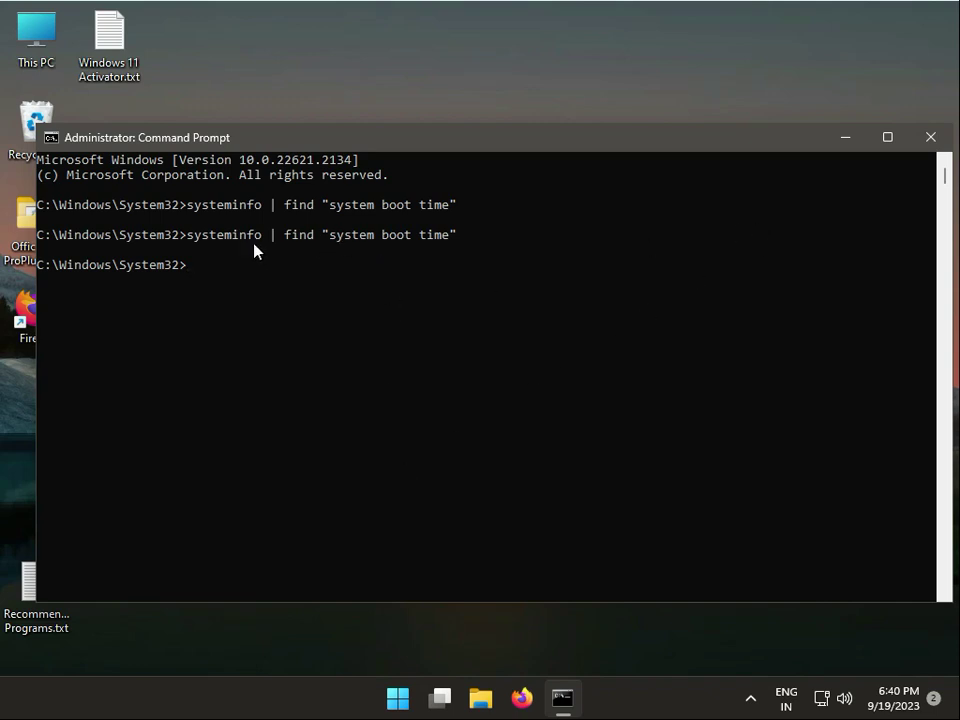
key(Up)
key(Return)
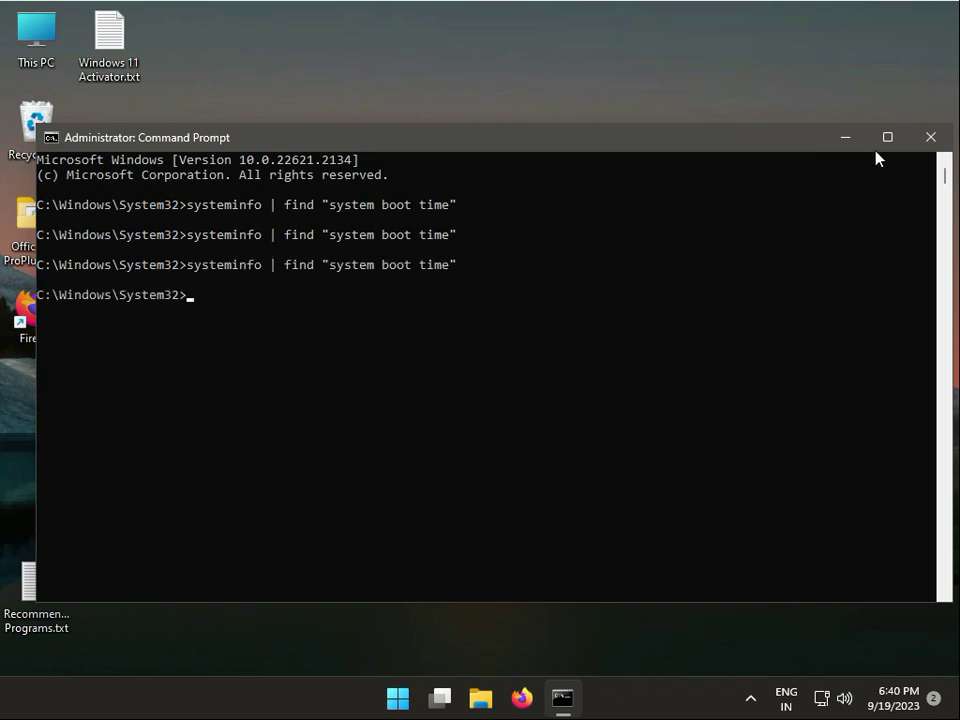
click(930, 137)
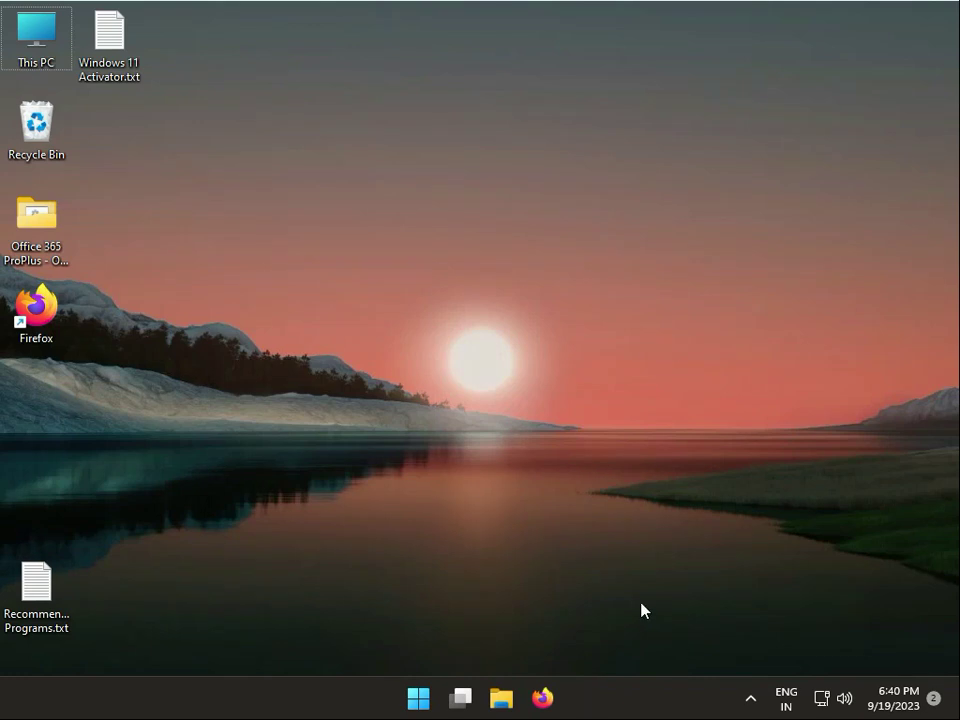